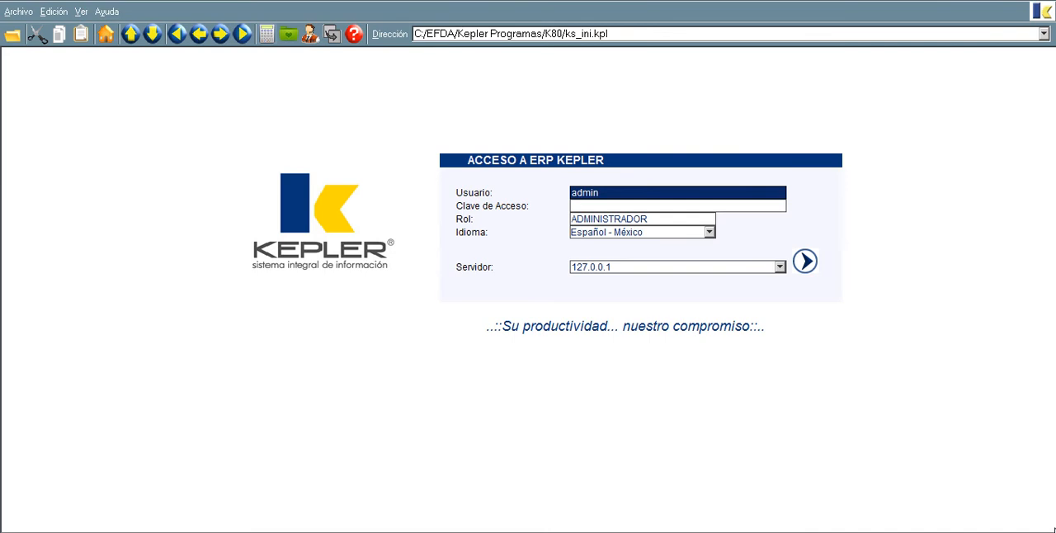
Step: Enter the access password for the admin user and log in to the ERP
key("Tab")
type("**")
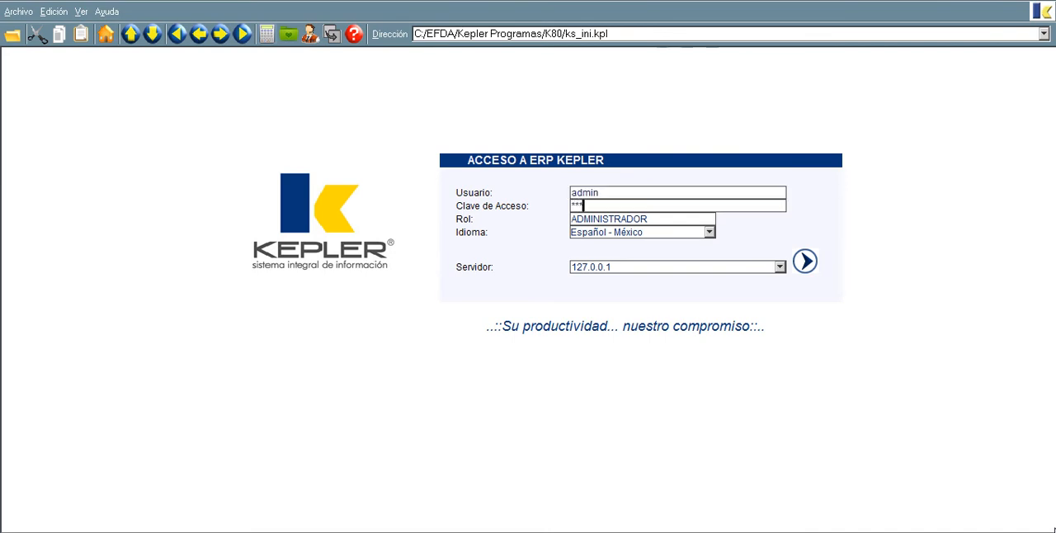
key("Return")
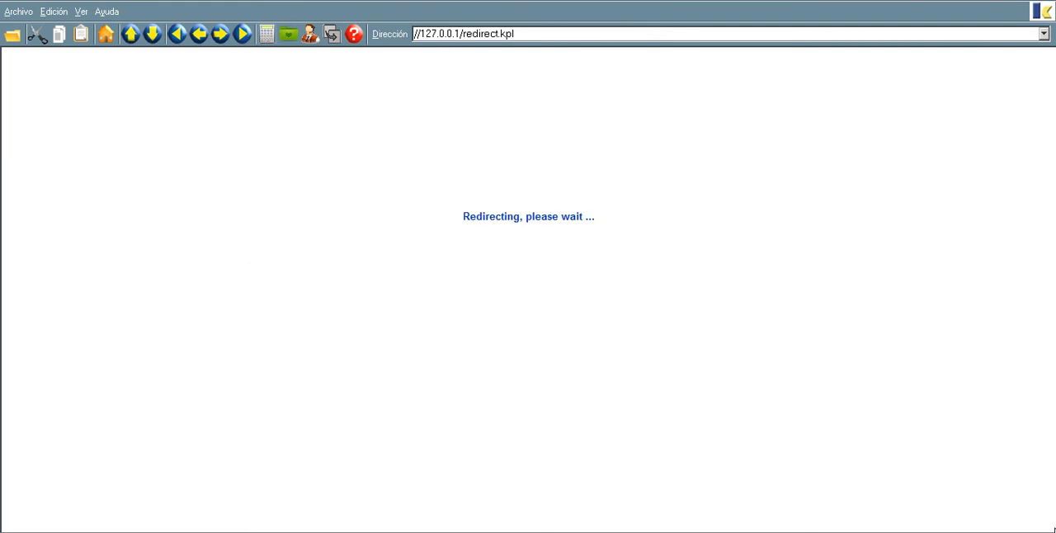
Step: Open the Alta Documento form under Sistemas, Mantenimiento, Opciones Varias, Utilidades, Manejo de Documentos
key("s")
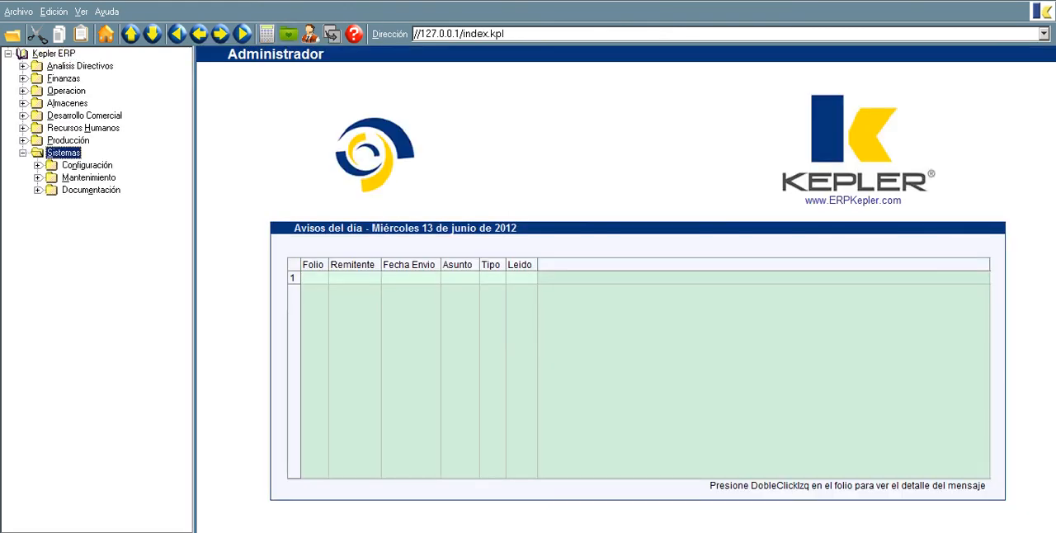
double_click(105, 177)
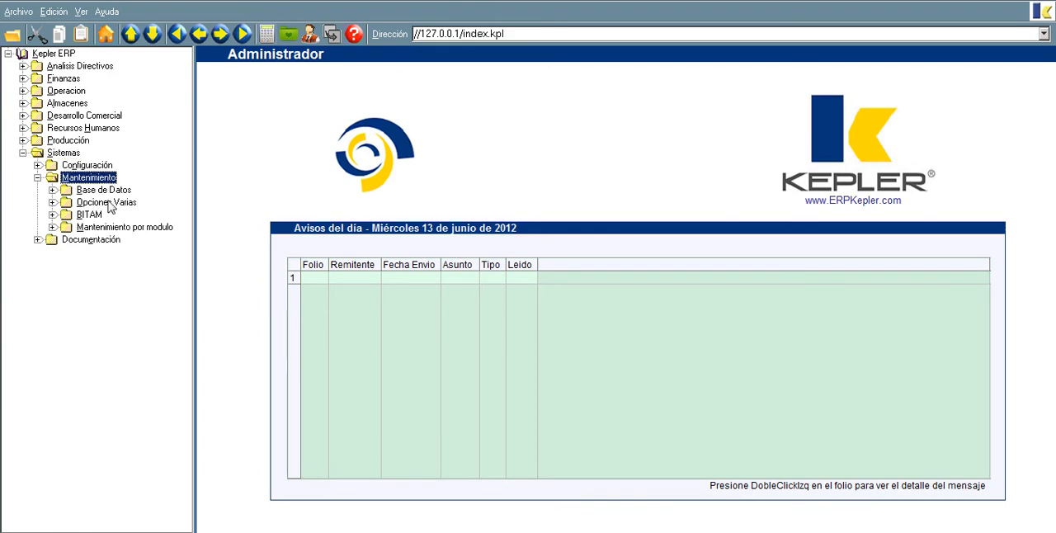
double_click(108, 202)
double_click(117, 240)
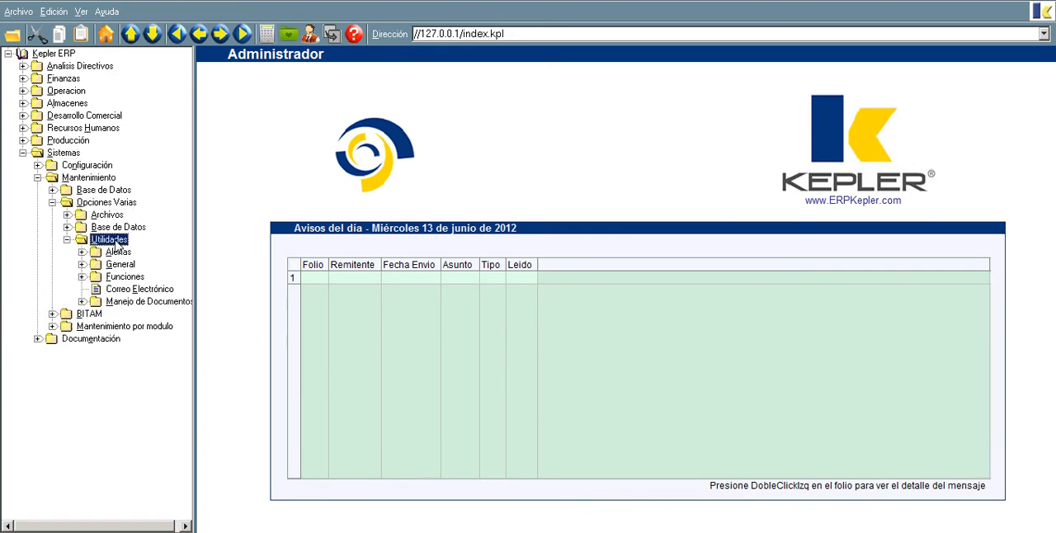
double_click(129, 302)
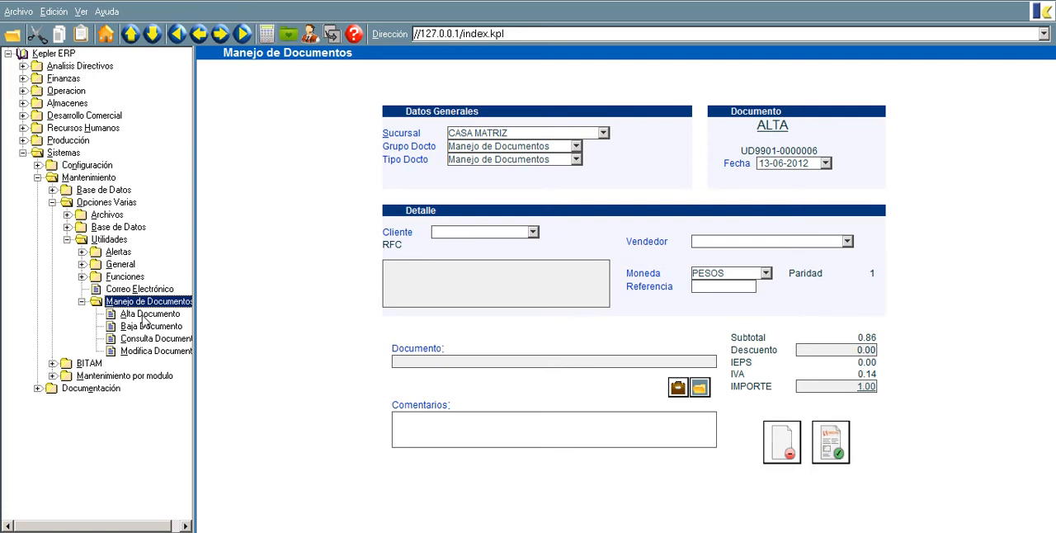
left_click(143, 317)
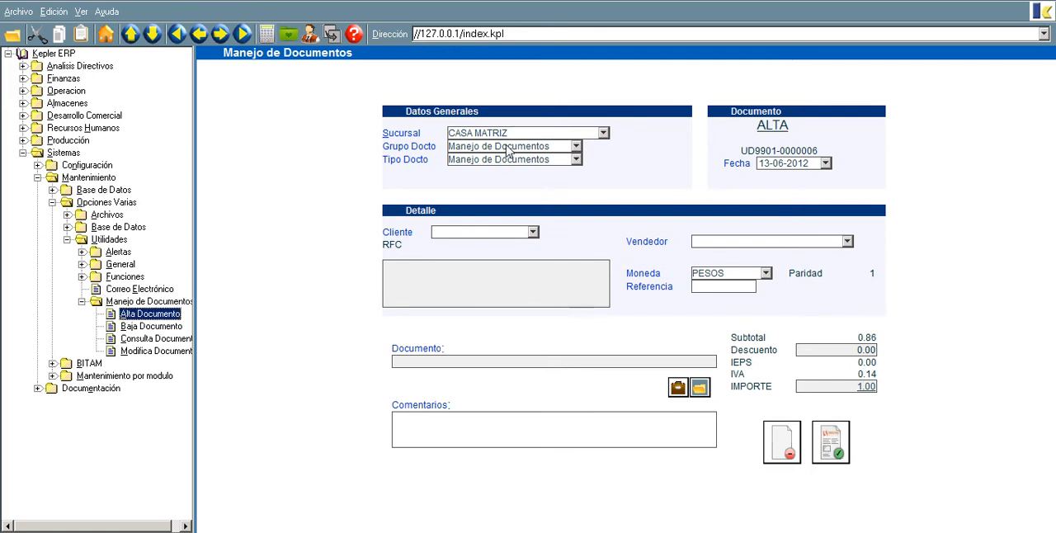
Step: Look up the clients and assign client C1 to the new document, leaving the seller and currency as they are
left_click(510, 232)
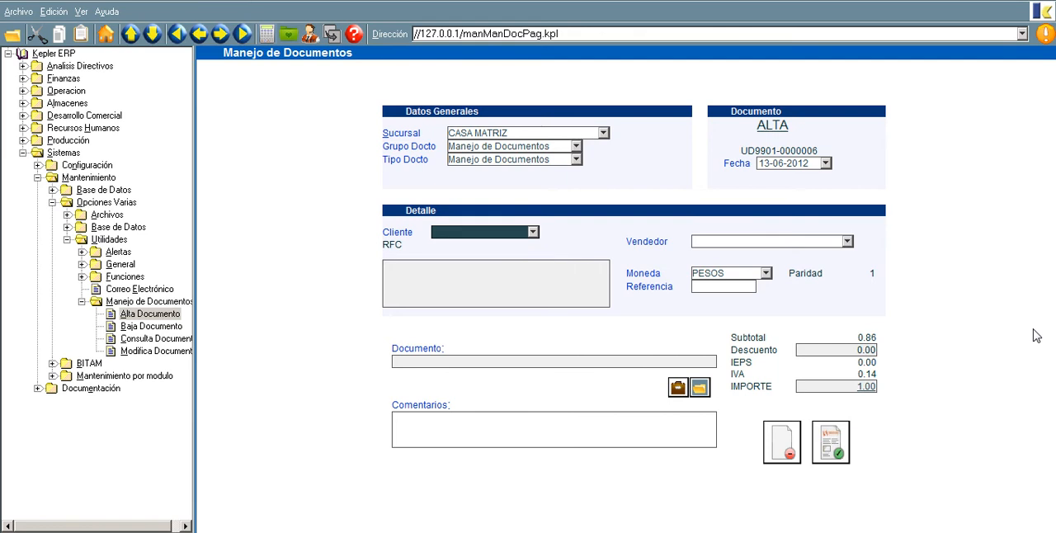
key("F2")
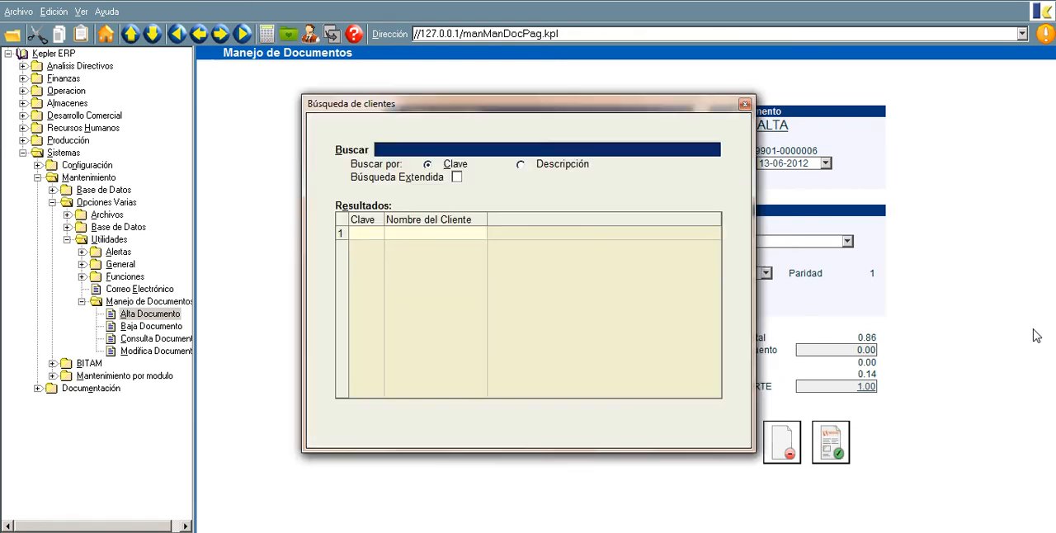
key("Down")
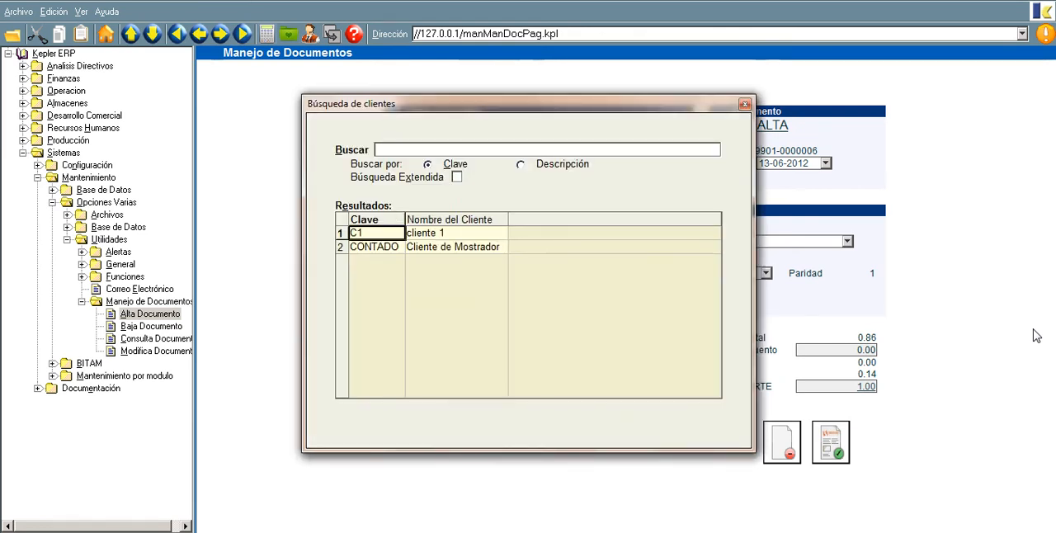
key("Return")
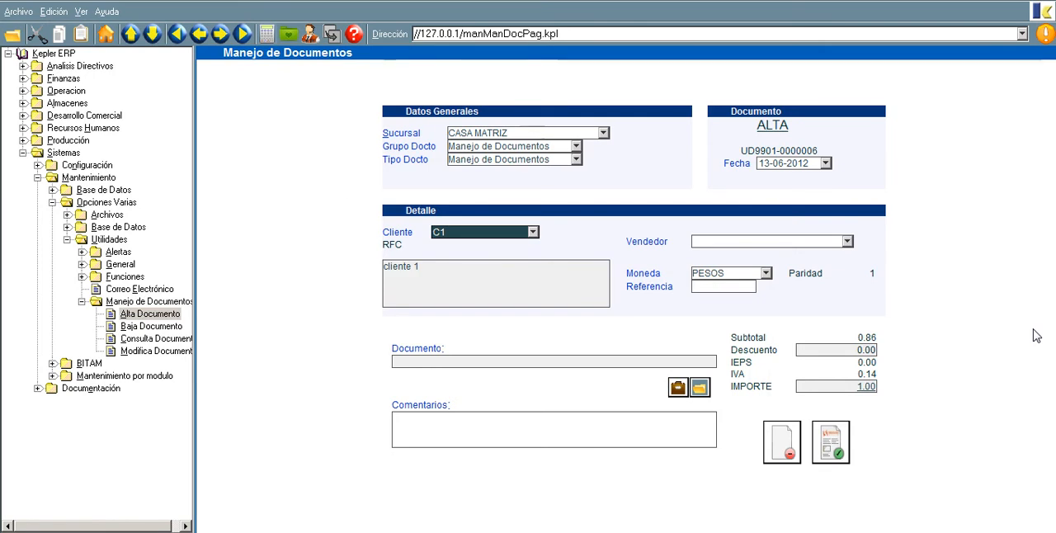
key("Tab")
key("Tab")
key("Tab")
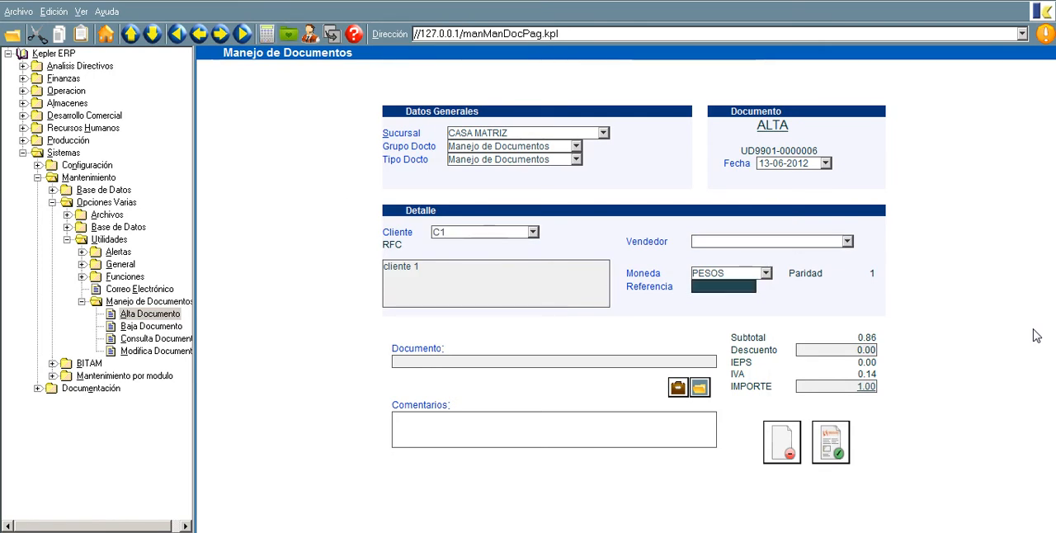
Step: Attach the desktop file Folleto Kepler 80.pdf to the document and confirm its transfer to the server
left_click(677, 389)
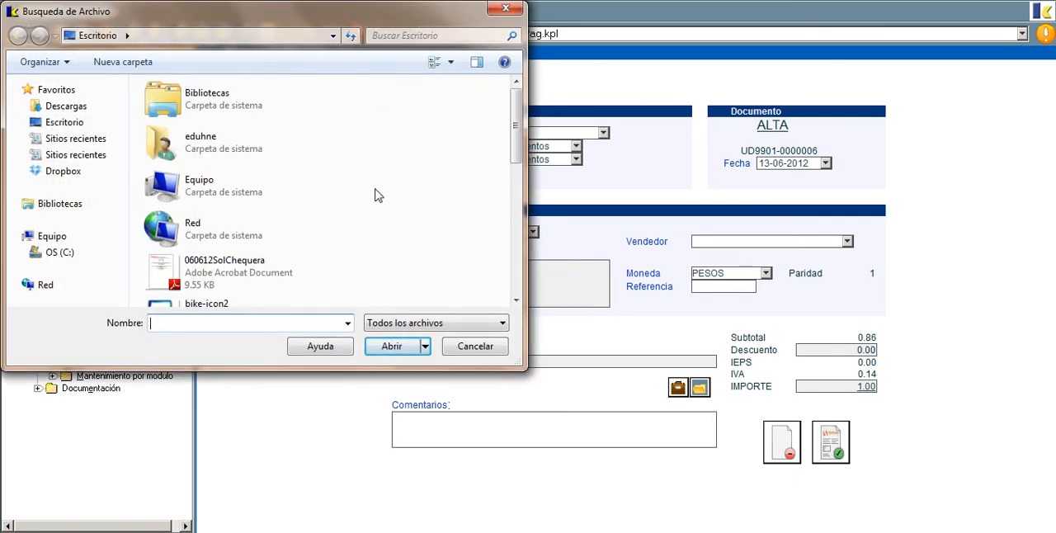
scroll(346, 120, "down", 5)
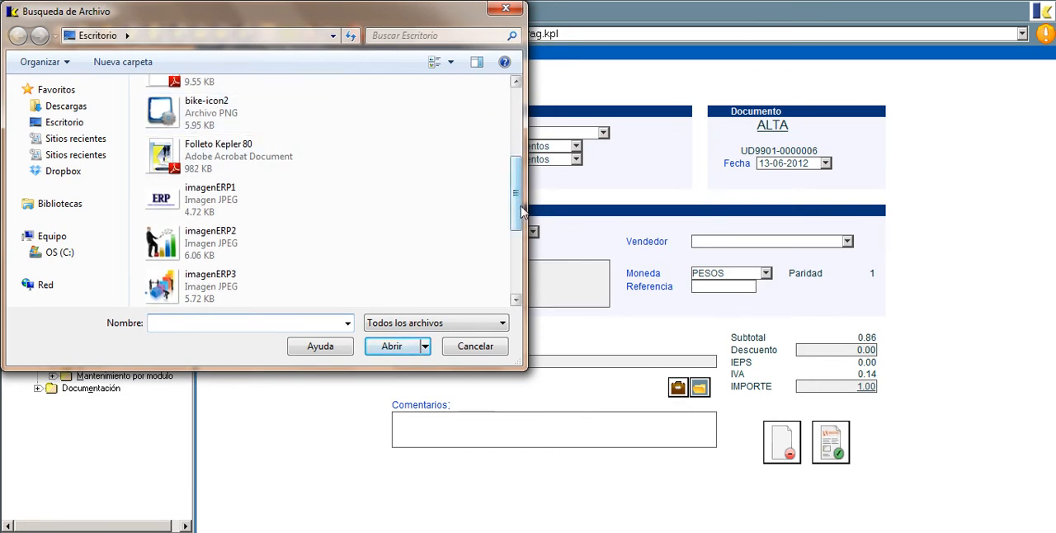
scroll(347, 198, "up", 2)
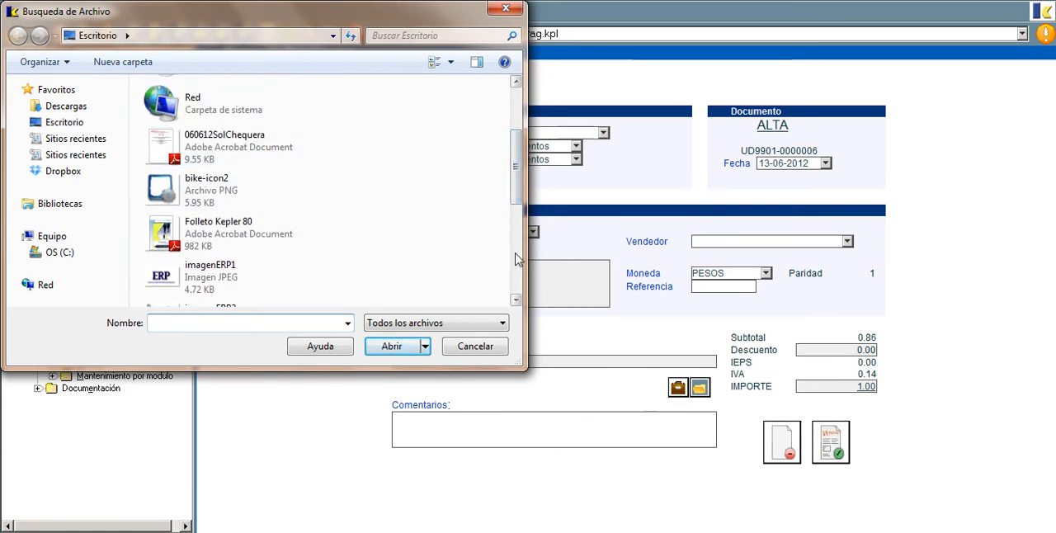
scroll(405, 240, "down", 4)
left_click_drag(517, 276, 520, 208)
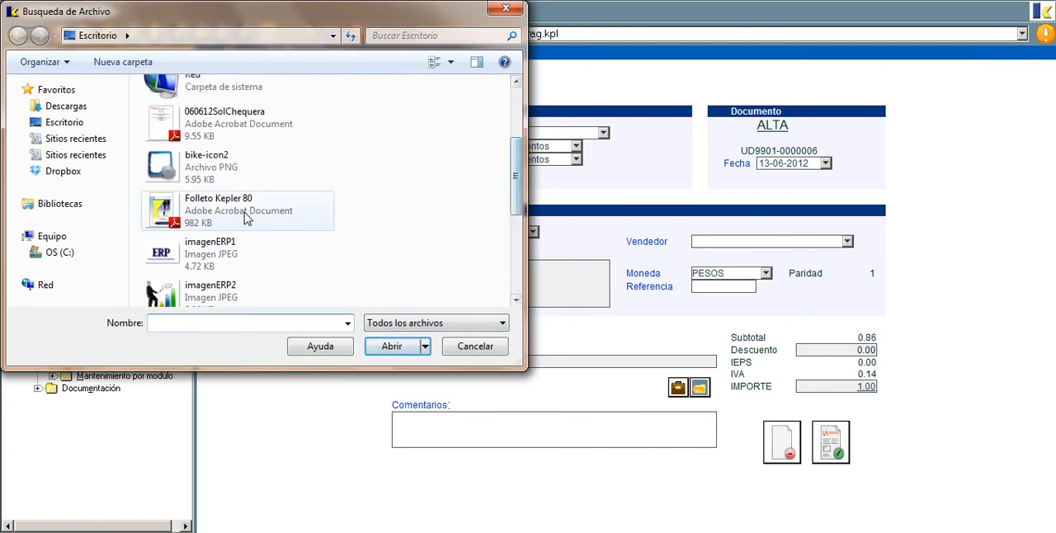
double_click(277, 217)
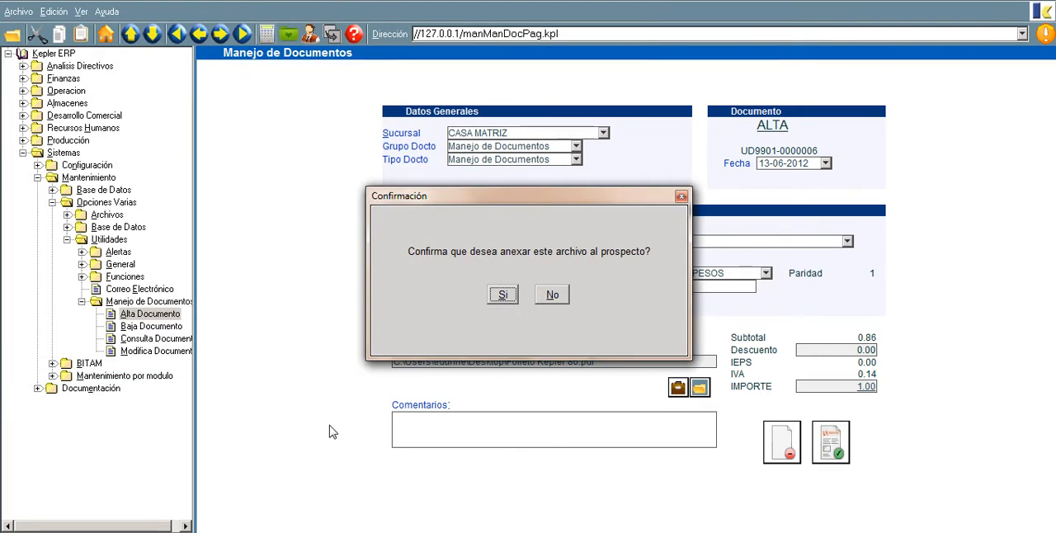
left_click_drag(521, 196, 575, 118)
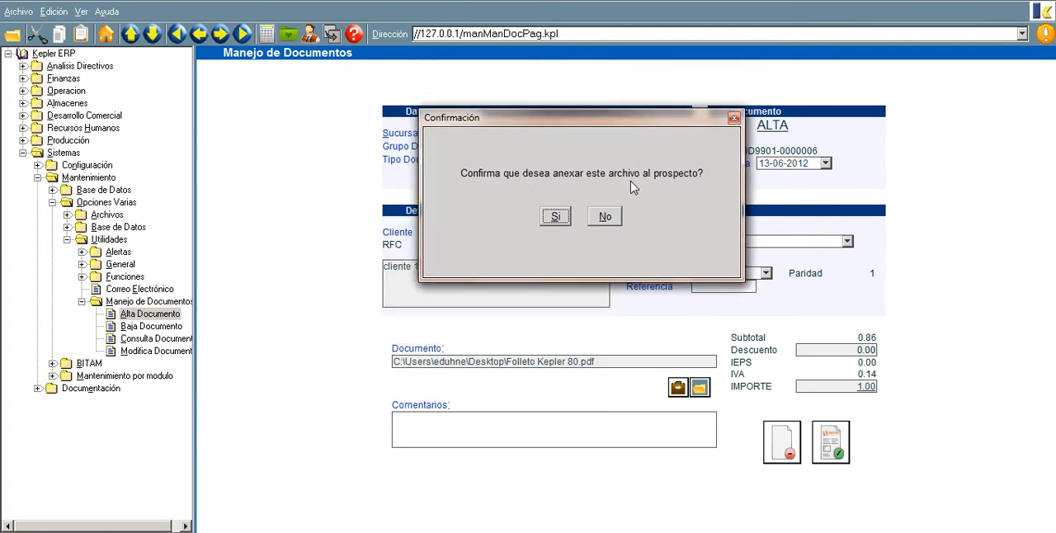
left_click(555, 218)
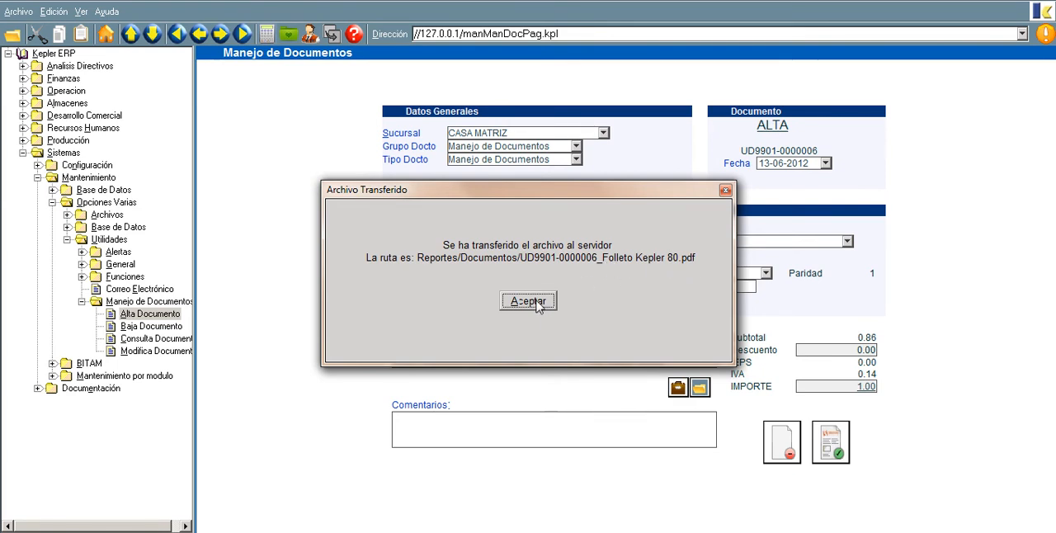
key("Return")
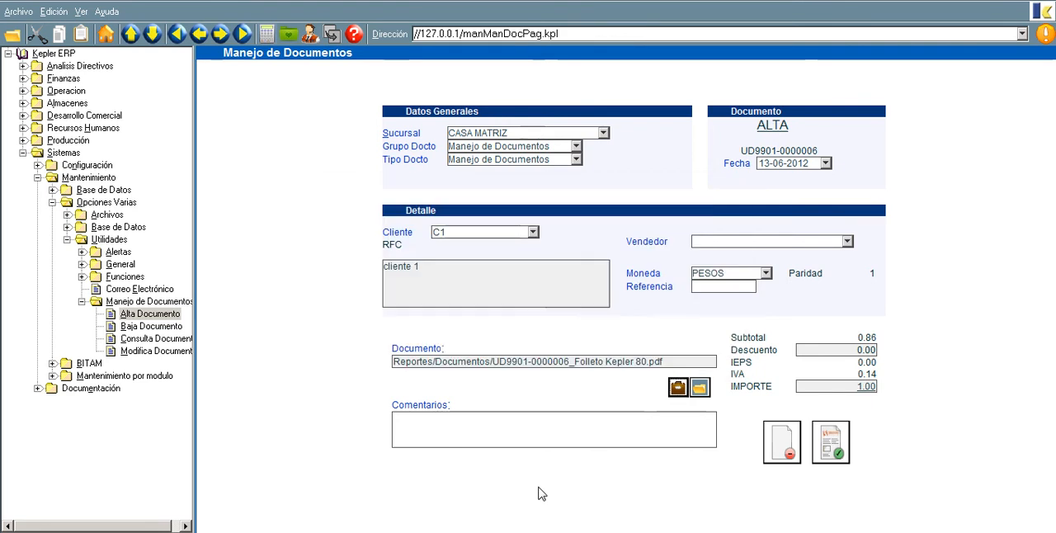
Step: Enter the comment "Docuemnto de Venta" for the document
left_click(552, 425)
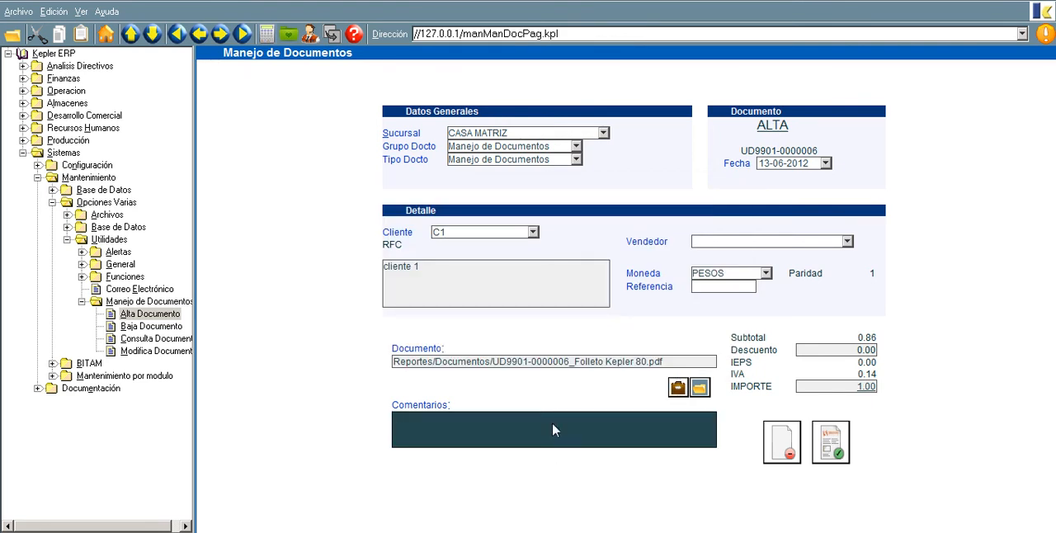
type("Docu")
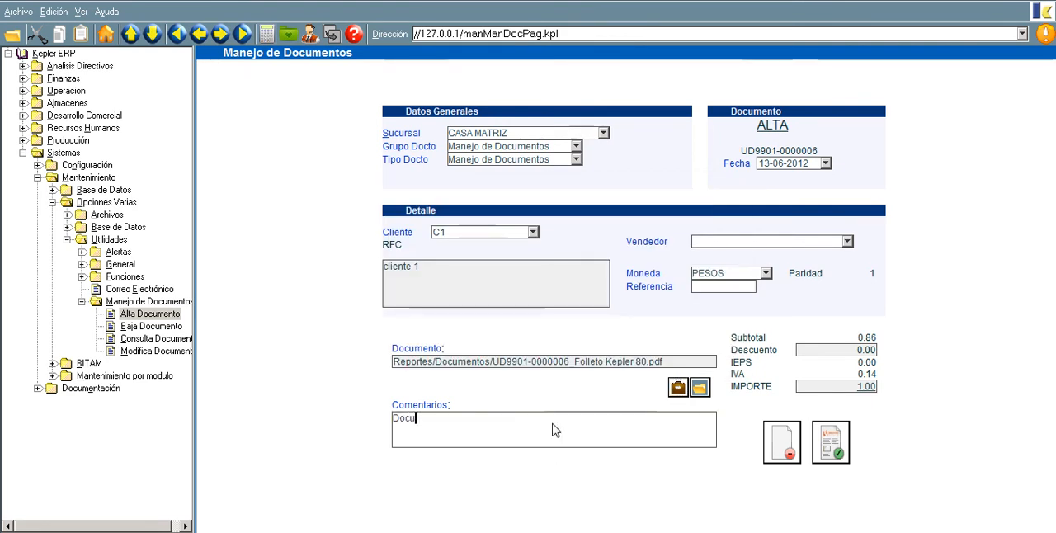
type("emnto de Venta")
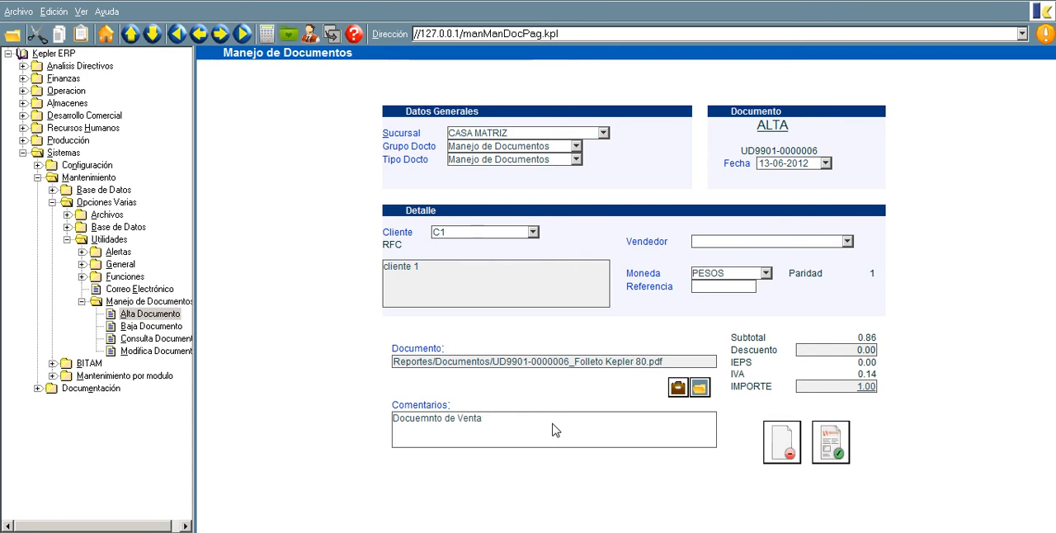
Step: Register the new document, accept printing it, and close the print preview
left_click(862, 388)
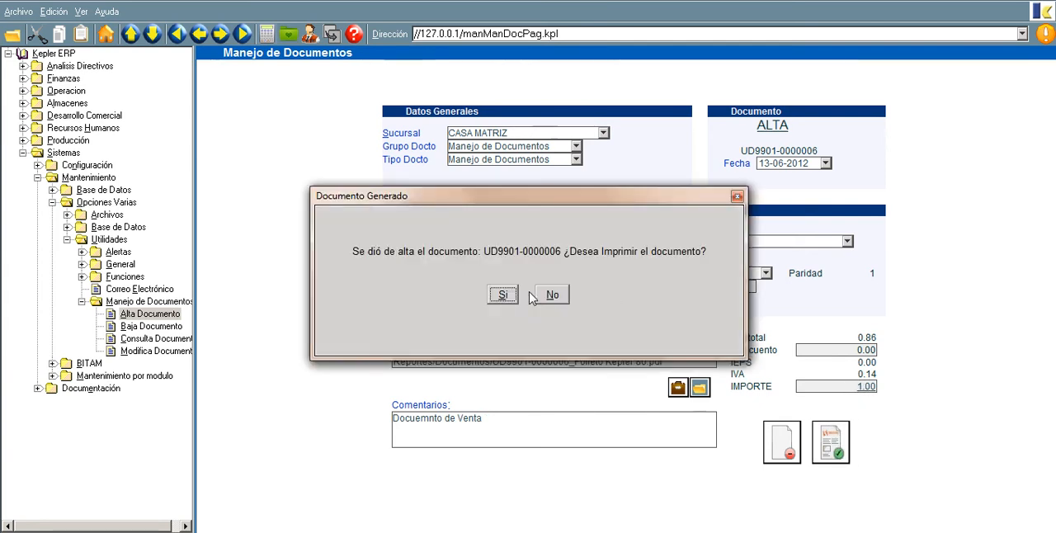
left_click(504, 296)
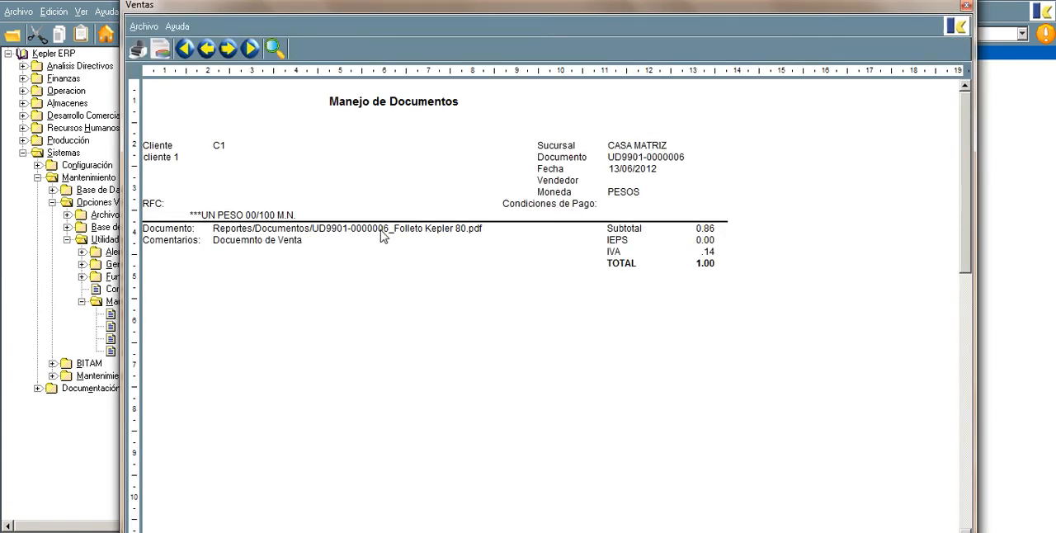
left_click(967, 6)
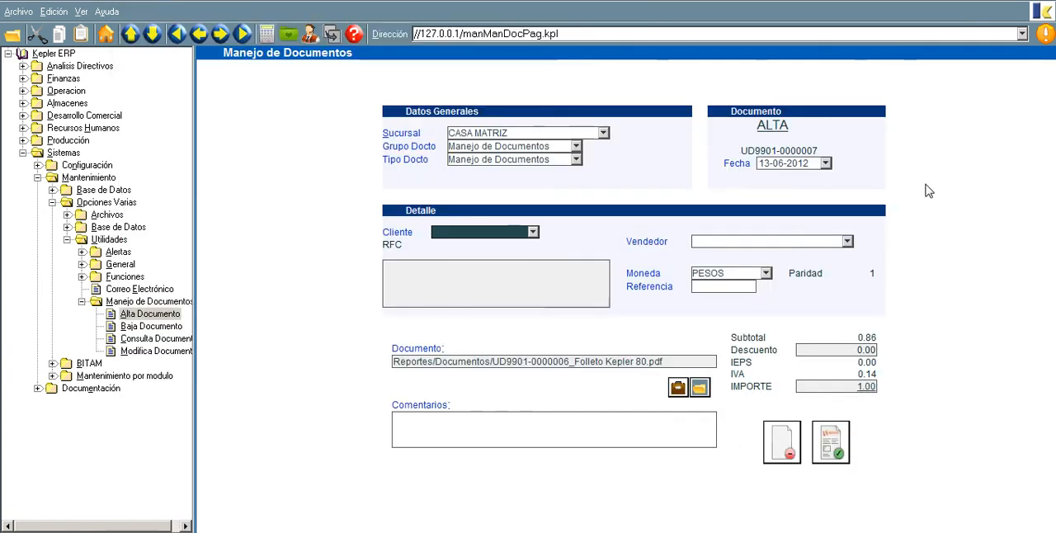
Step: Open Consulta Documento and load the document with folio 6
left_click(145, 342)
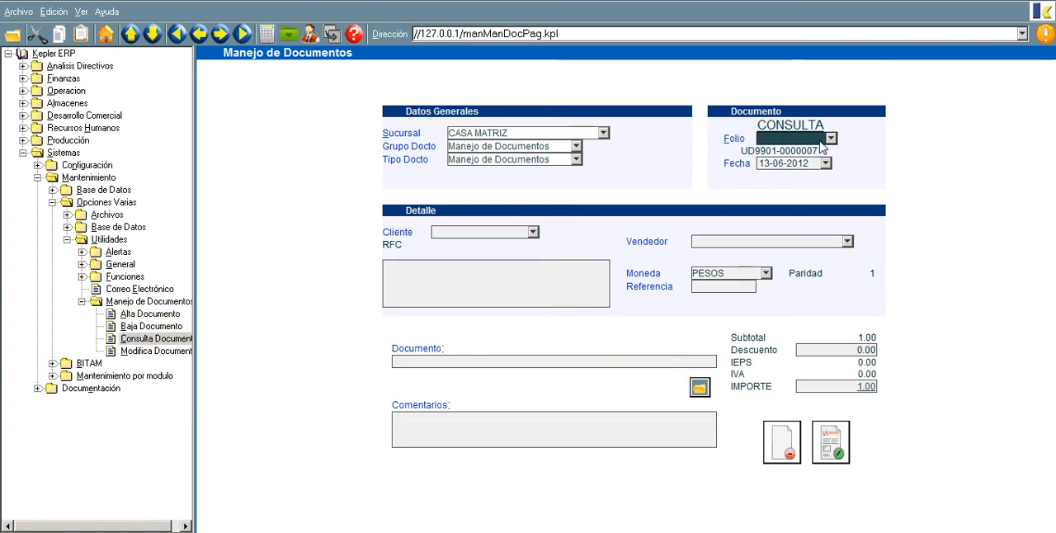
type("6")
key("Return")
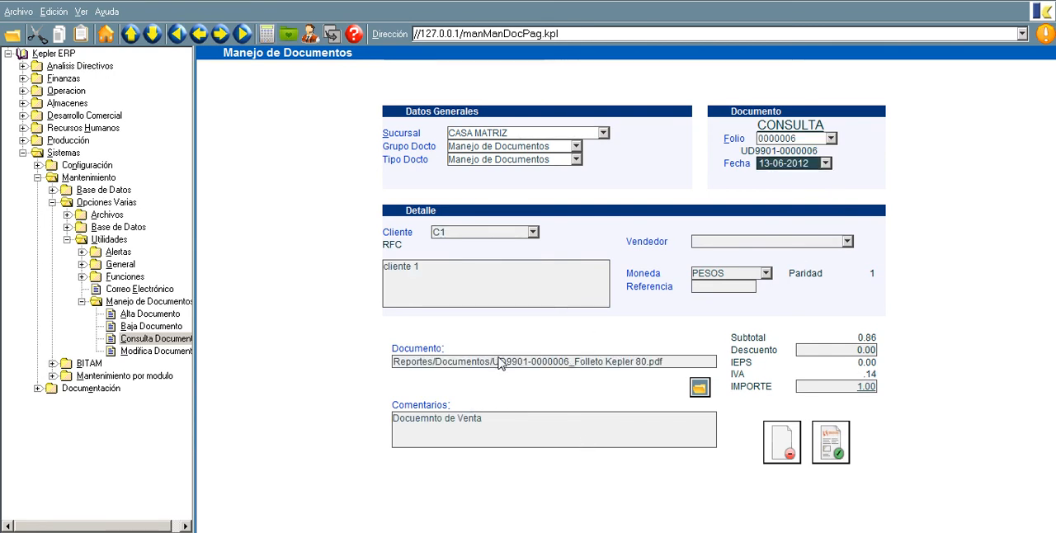
Step: Open the document's attached file, saving a copy in the C:\EFDA folder under the suggested file name
left_click(699, 389)
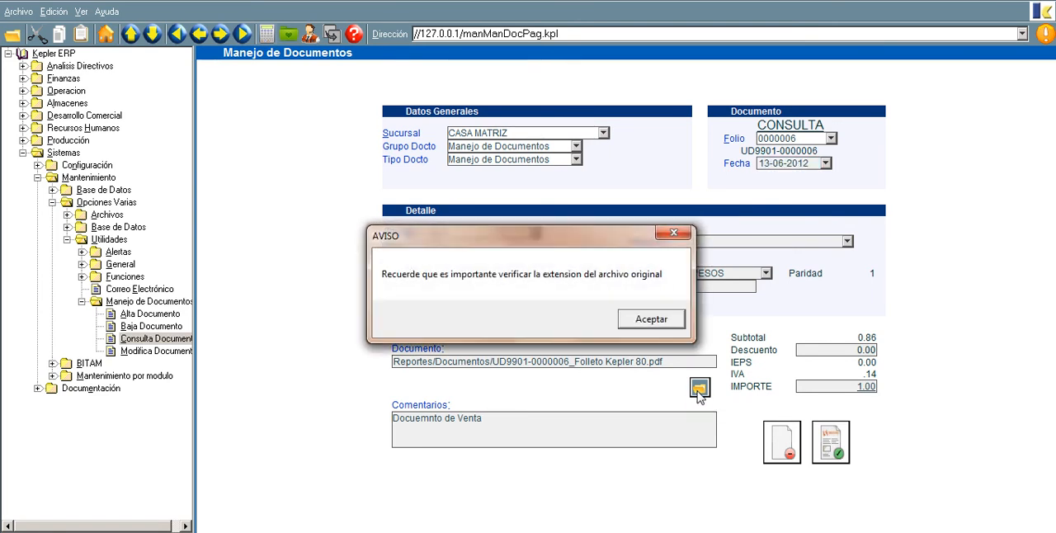
left_click(675, 323)
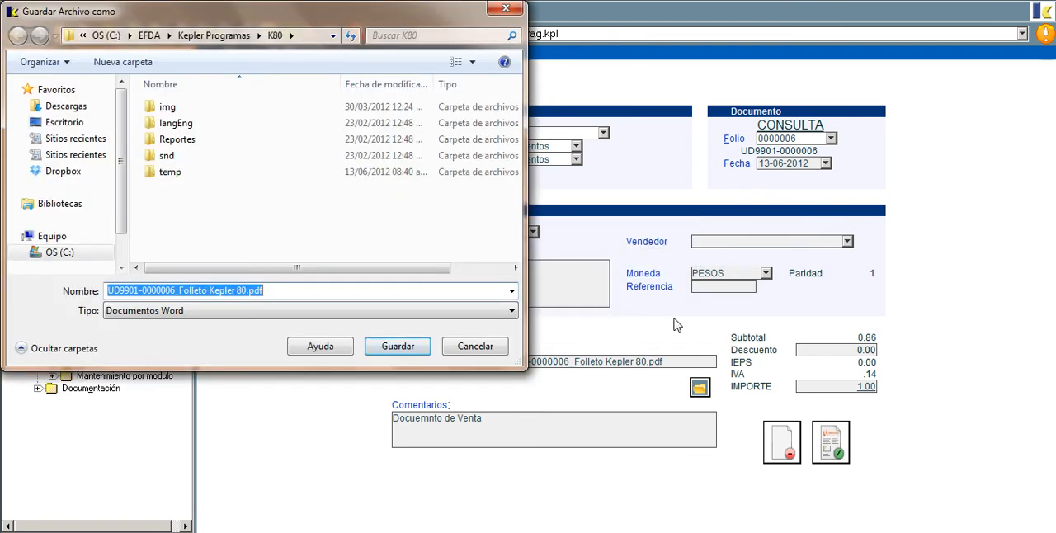
left_click(71, 257)
double_click(175, 188)
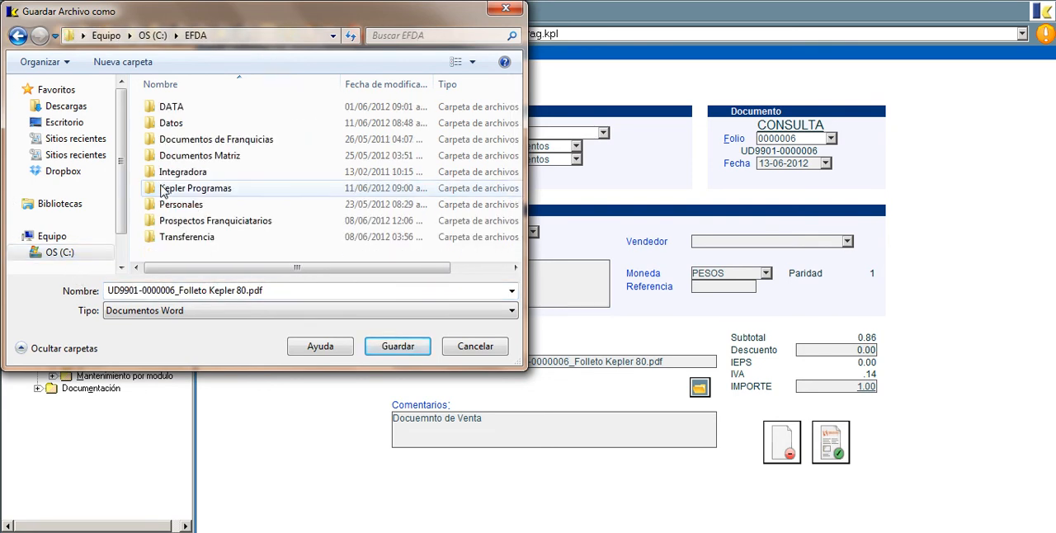
left_click(398, 347)
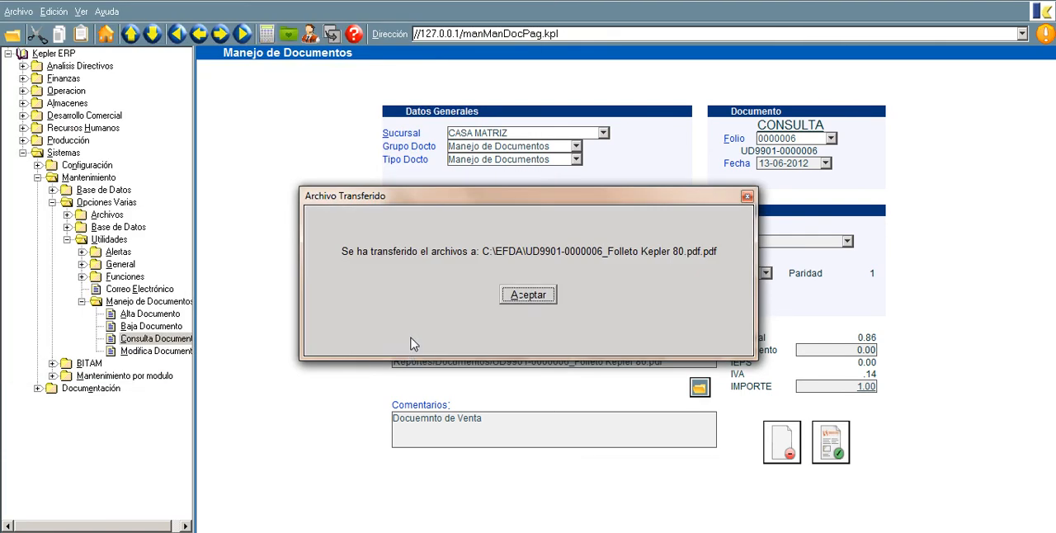
left_click(531, 300)
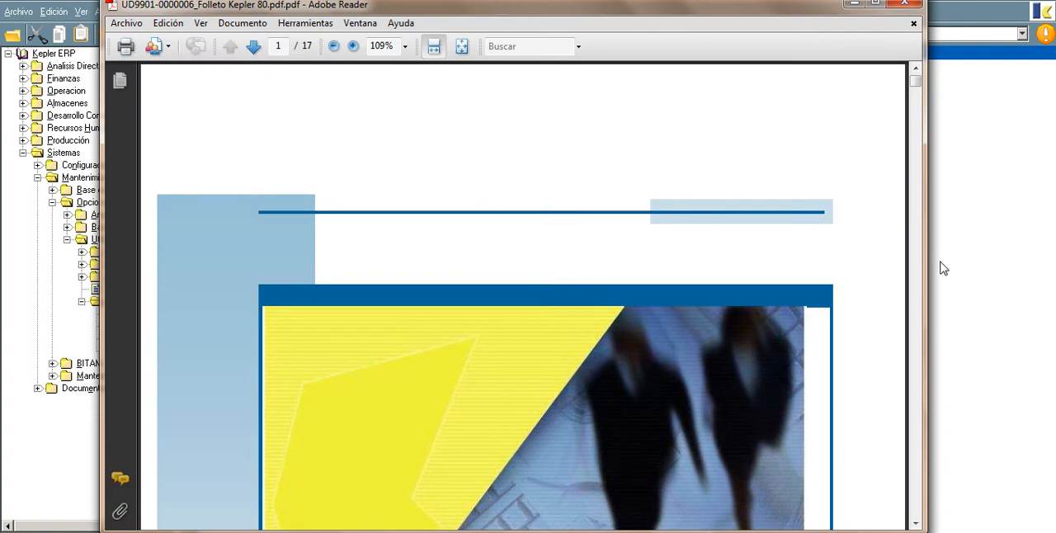
Step: Page through the opened brochure PDF from its cover to page 3
left_click(917, 314)
left_click(917, 315)
left_click(918, 318)
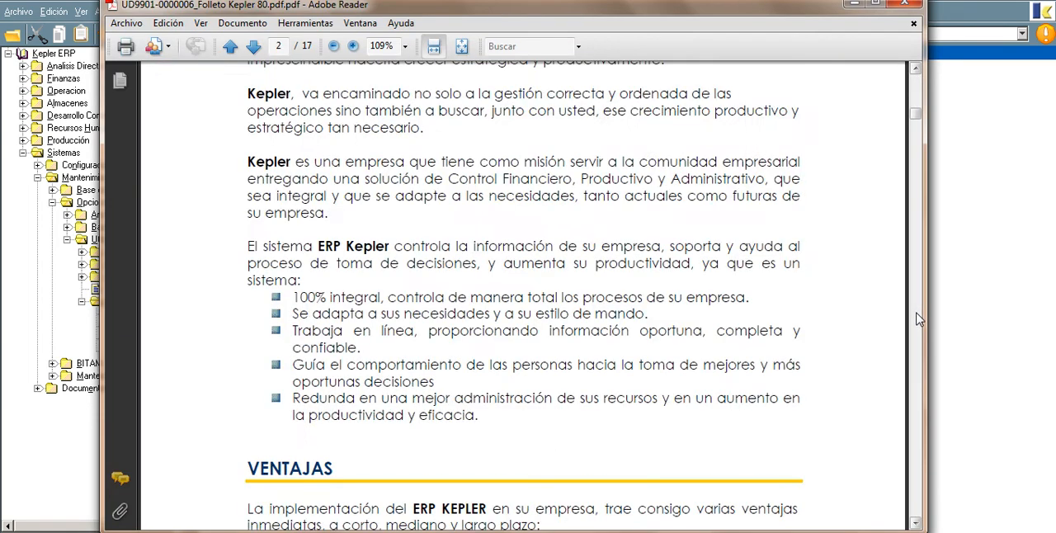
left_click(917, 316)
left_click(917, 315)
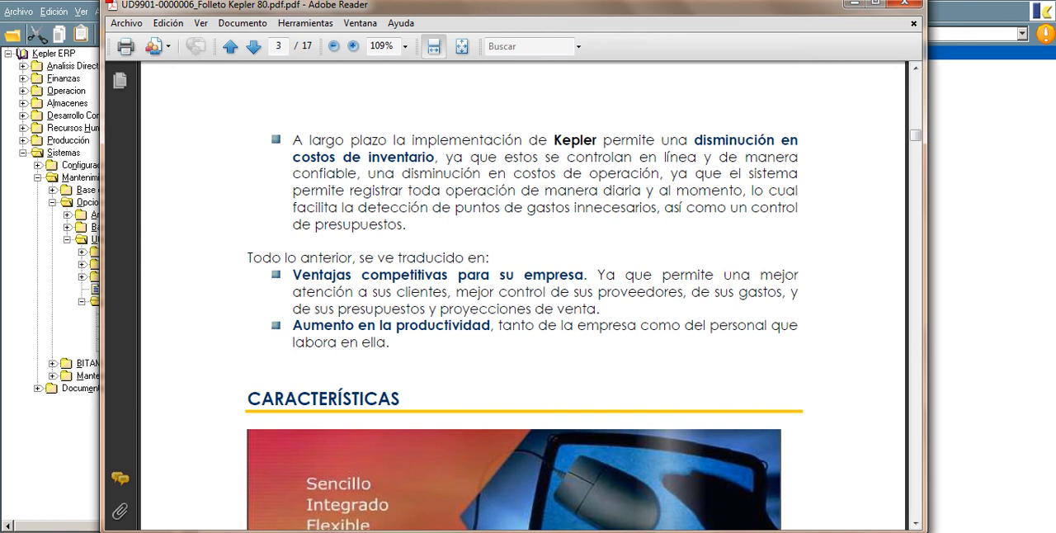
Step: Close the brochure PDF and start a new document in Alta Documento for the client "cliente 1"
left_click(905, 3)
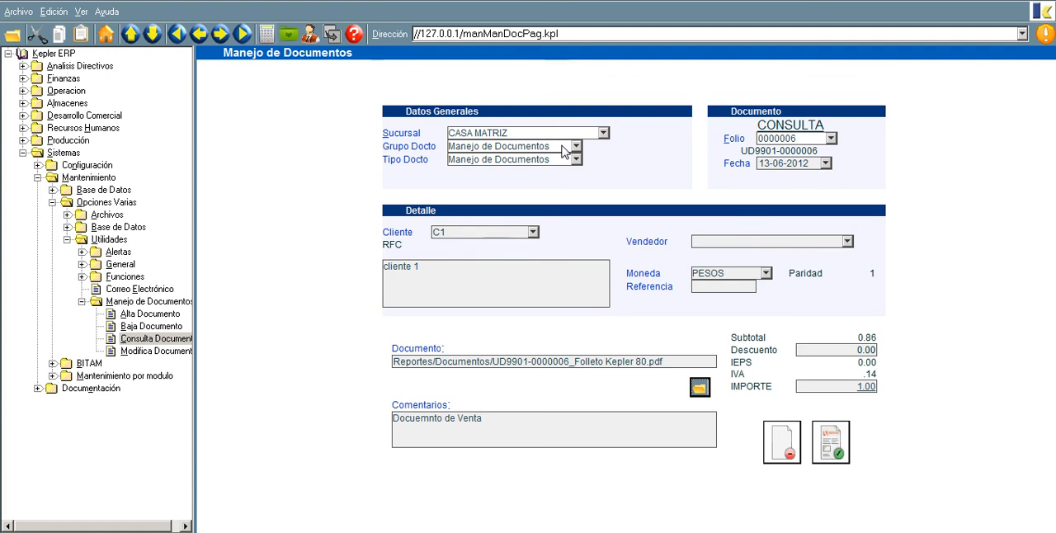
left_click(165, 315)
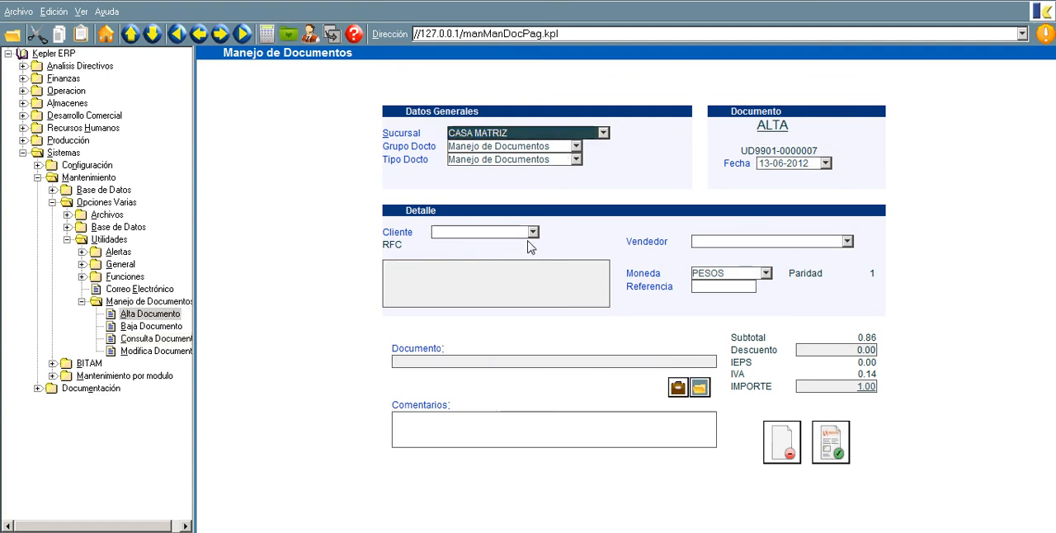
left_click(533, 232)
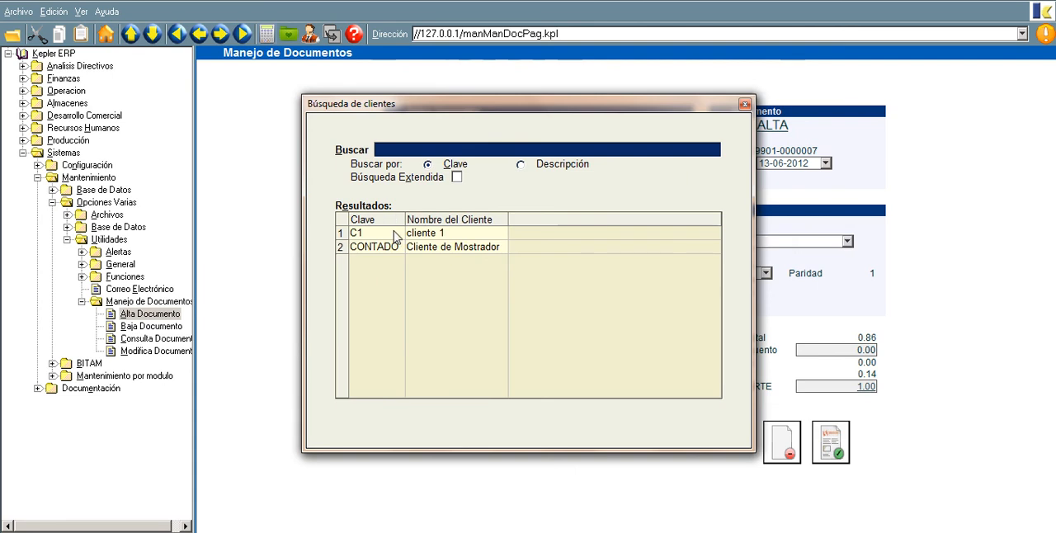
double_click(396, 238)
Step: Attach the Outlook message "Thanks again!" from the Escritorio folder to the new document, confirming its transfer to the server
left_click(679, 387)
left_click(65, 122)
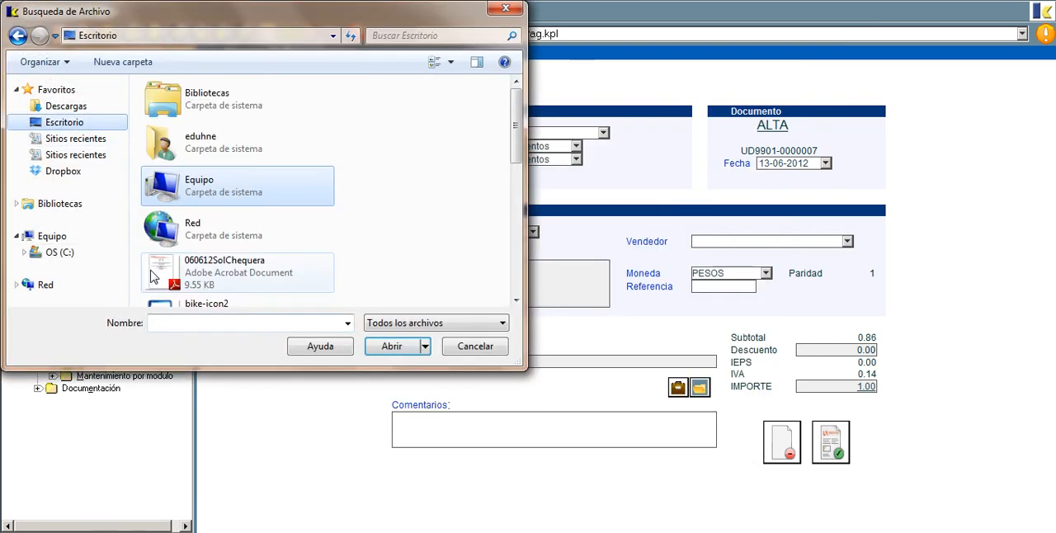
left_click_drag(517, 151, 519, 272)
left_click(233, 240)
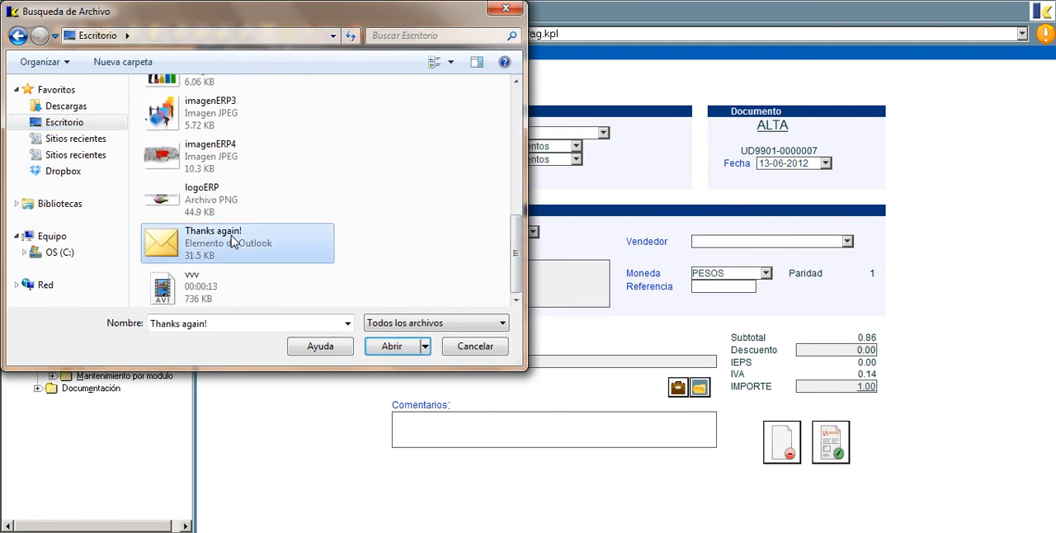
double_click(234, 241)
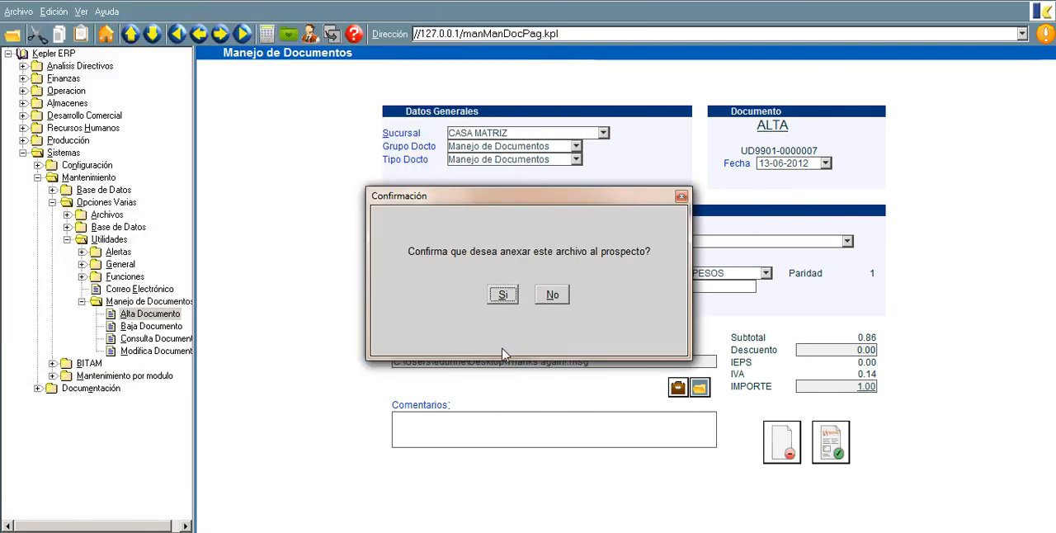
key("Return")
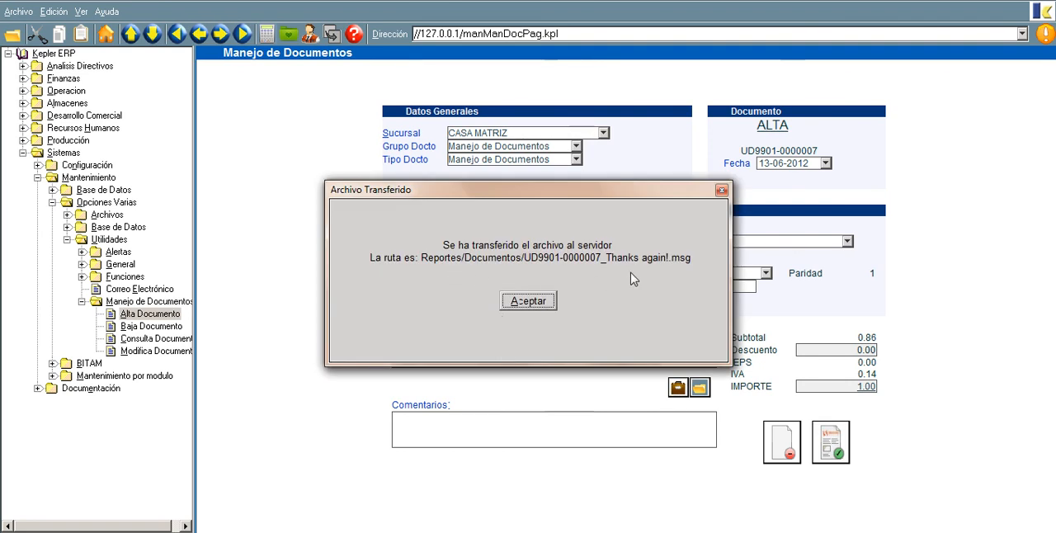
left_click(550, 305)
Step: Enter "corre de venta" as the new document's comments
left_click(653, 441)
type("corre de venta")
Step: Register the document with the attached message, accept printing it, and close its print preview
key("Tab")
key("Tab")
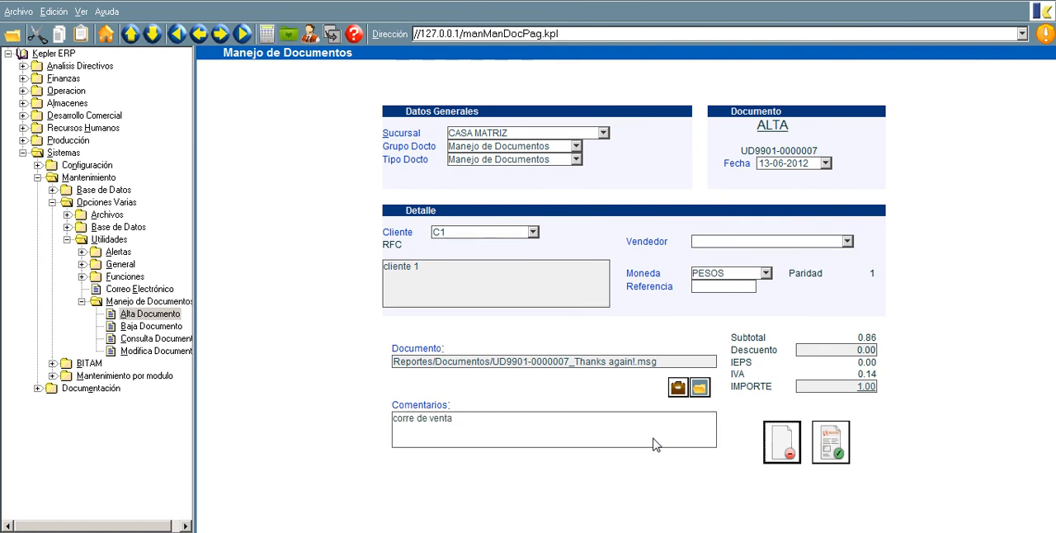
key("Return")
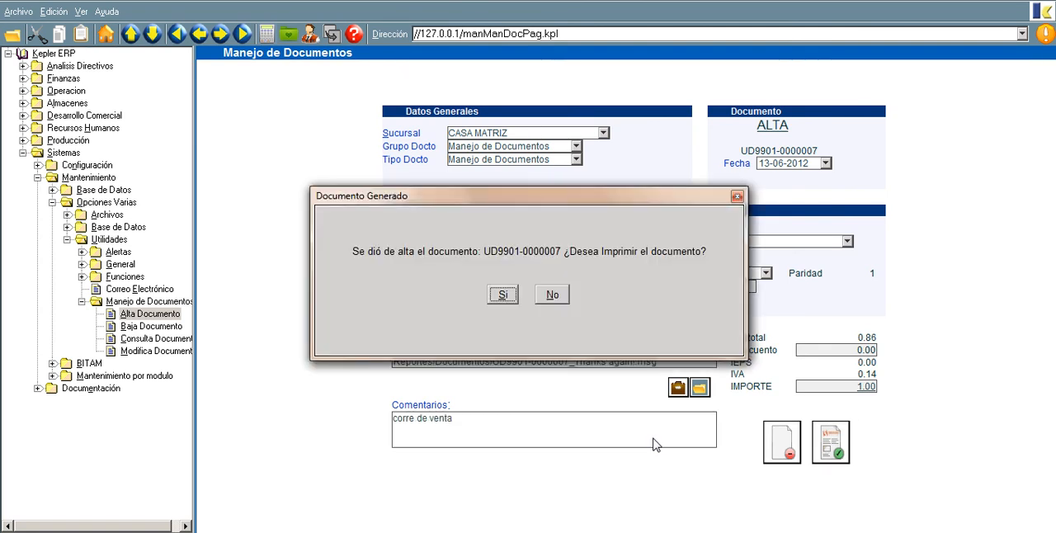
key("Return")
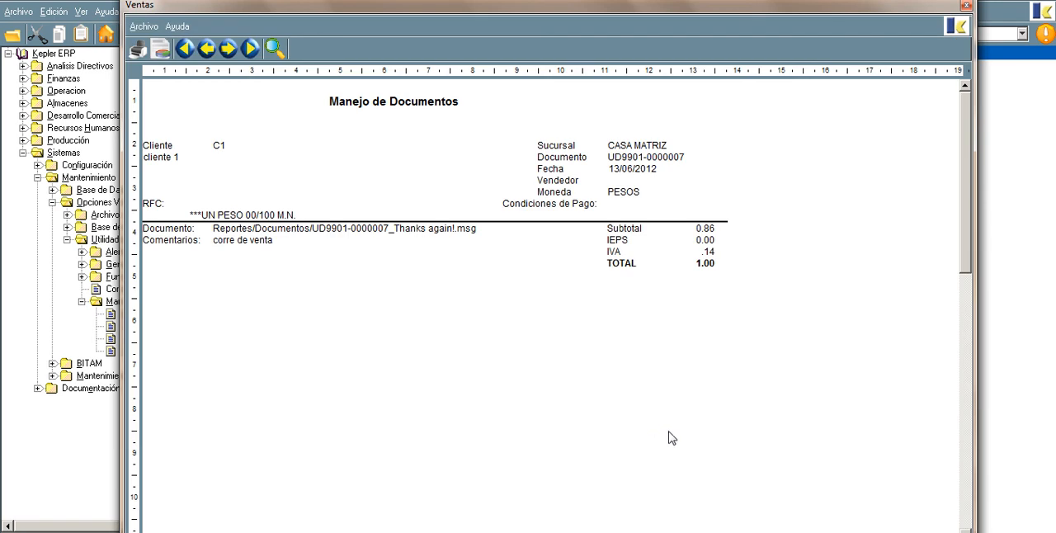
left_click(967, 5)
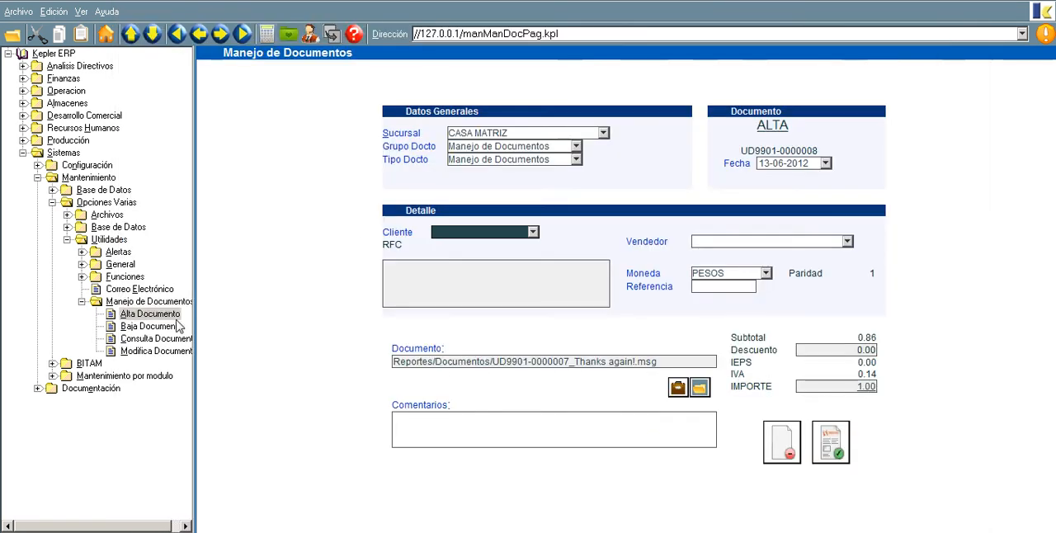
Step: Load the document with folio 7 in Consulta Documento and request its attached file, accepting the extension notice
left_click(147, 339)
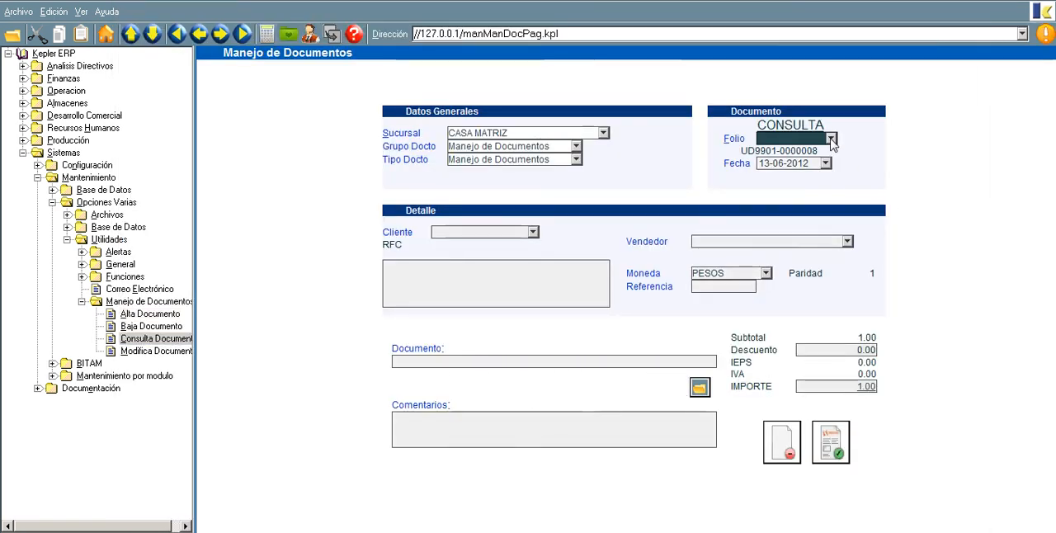
left_click(410, 389)
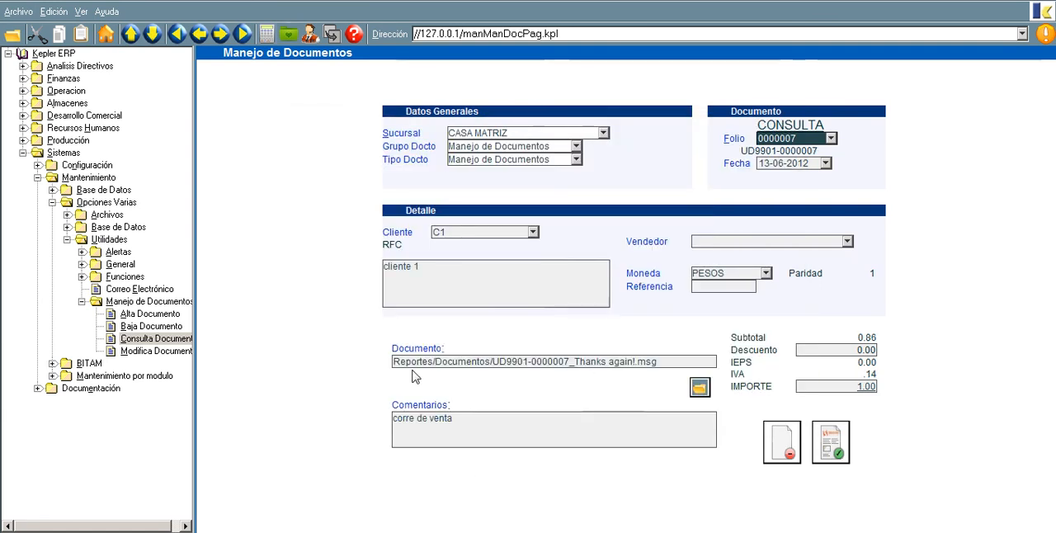
left_click(700, 387)
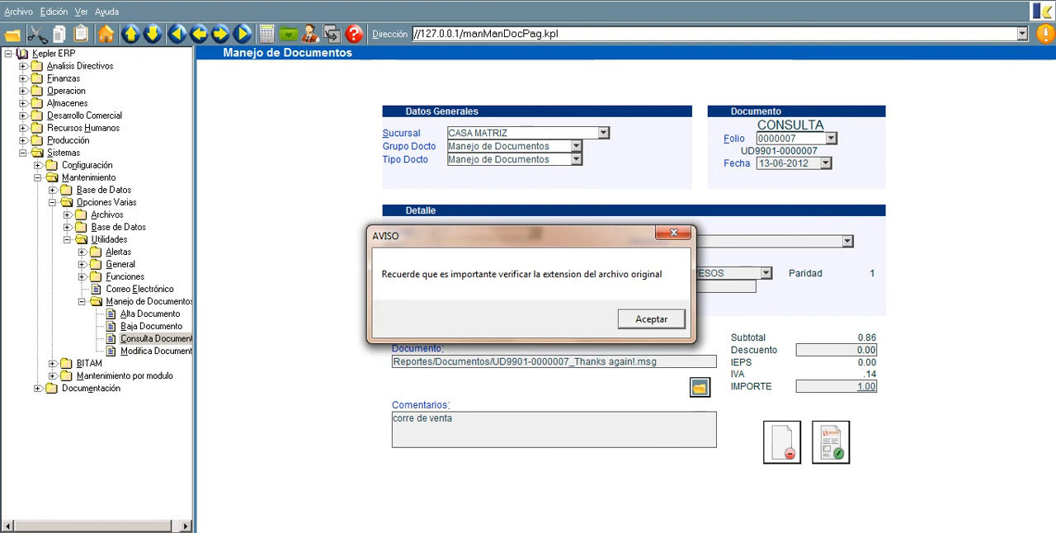
left_click(670, 319)
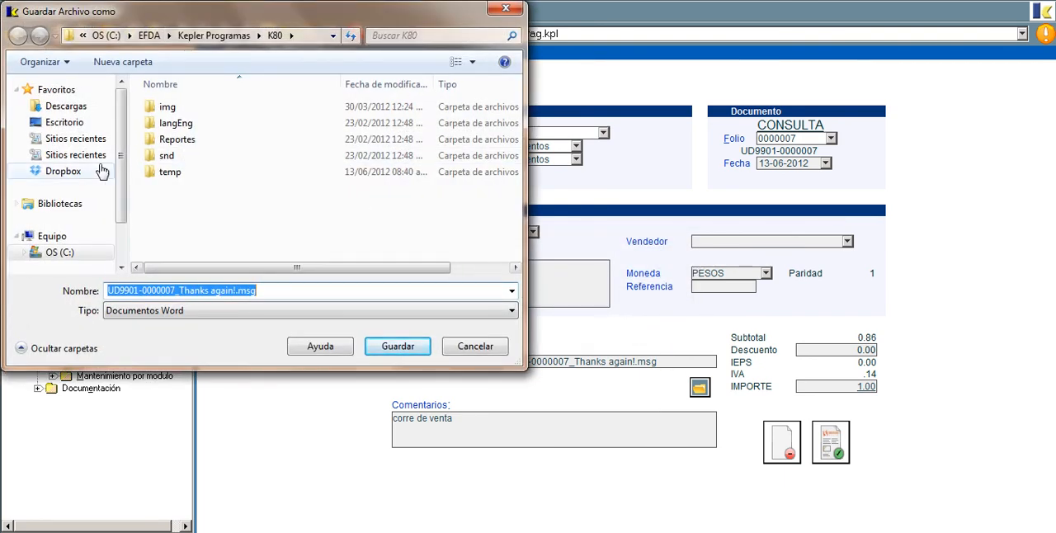
Step: Save the attached message in the C:\EFDA folder under the suggested file name, and close the message once it has opened
left_click(79, 124)
double_click(248, 193)
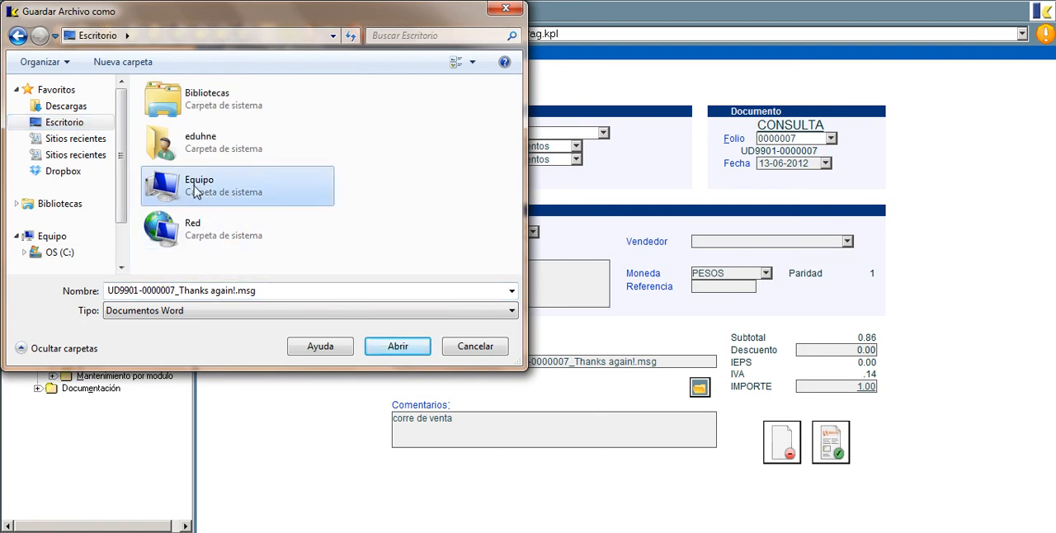
double_click(204, 131)
double_click(191, 188)
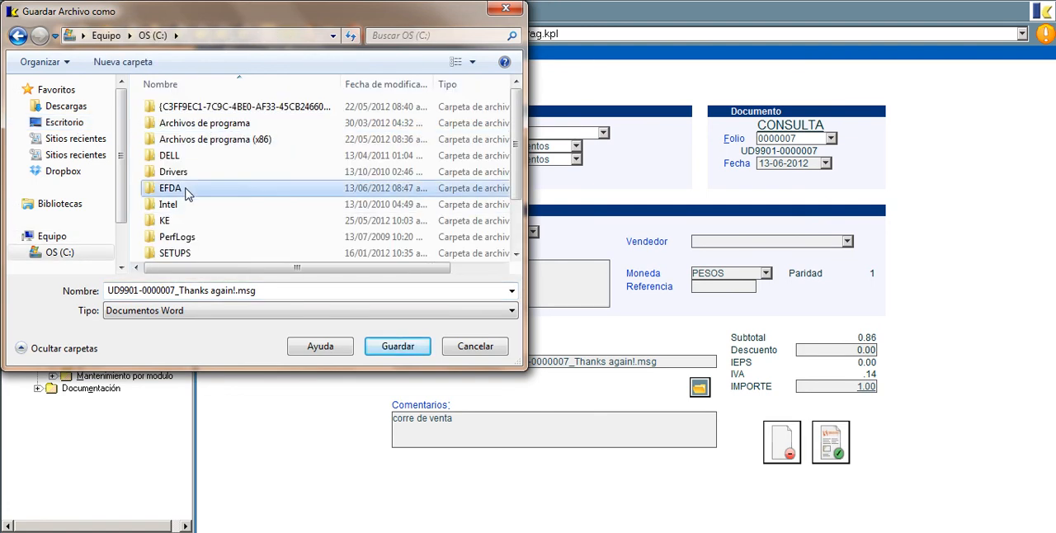
left_click(399, 347)
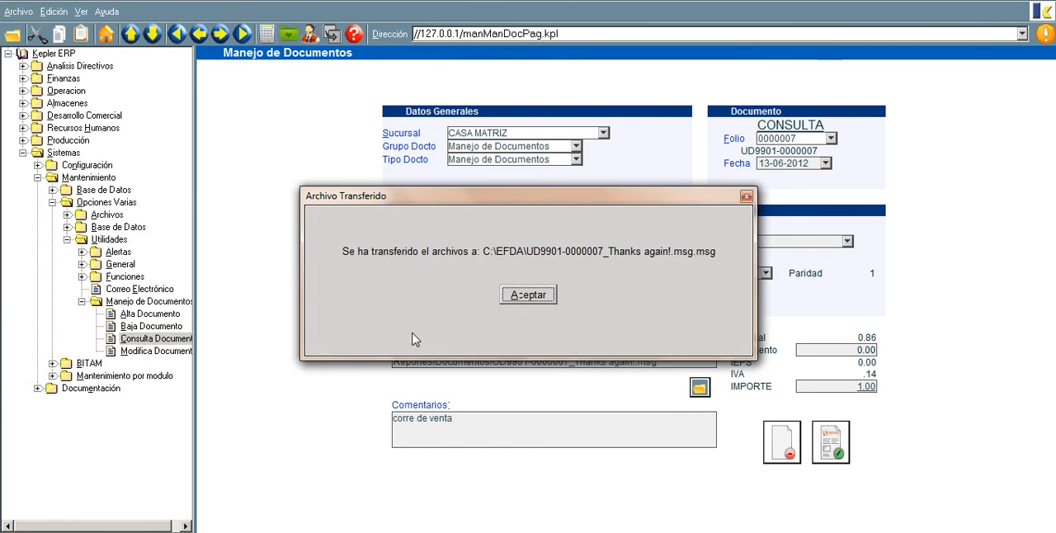
left_click(527, 295)
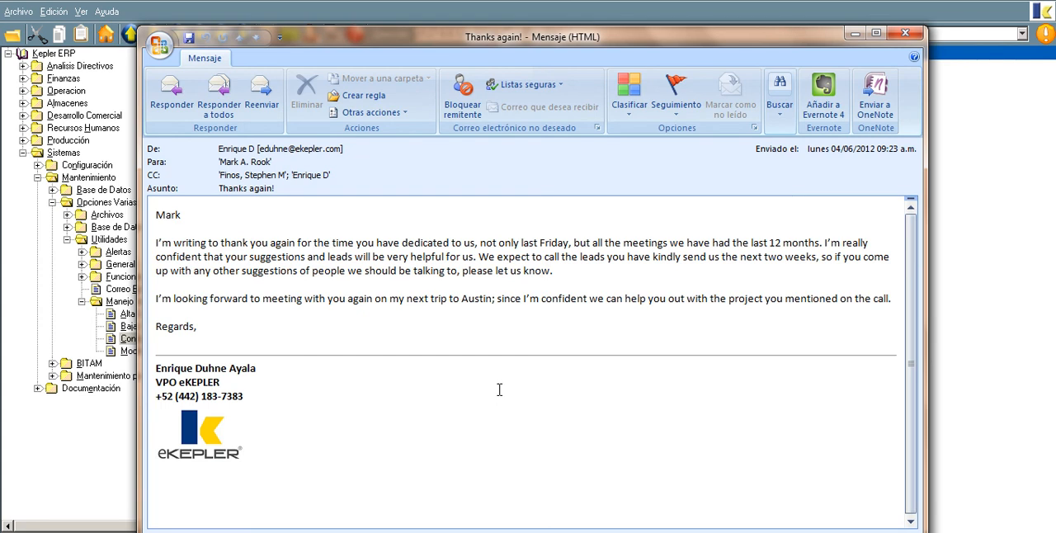
left_click(907, 33)
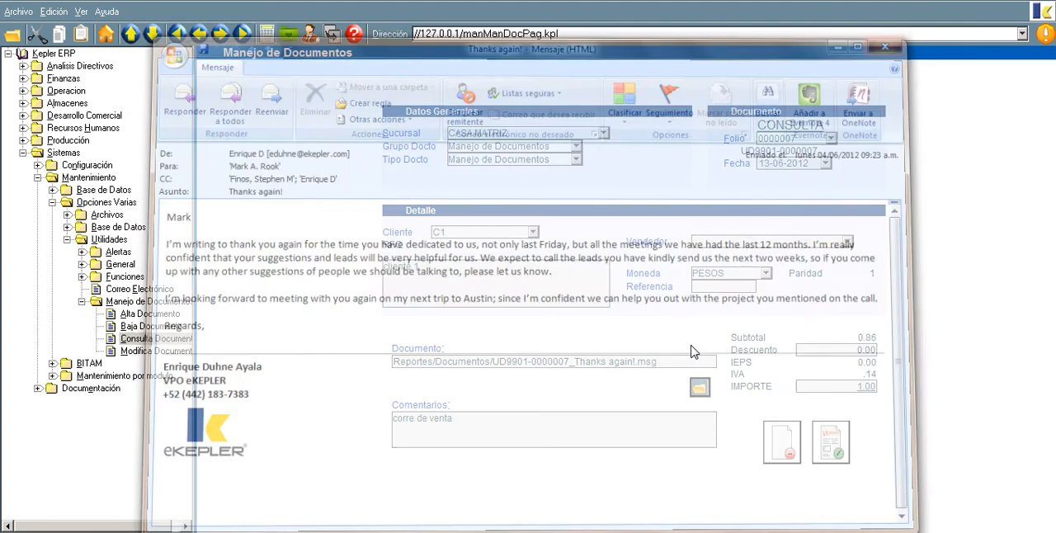